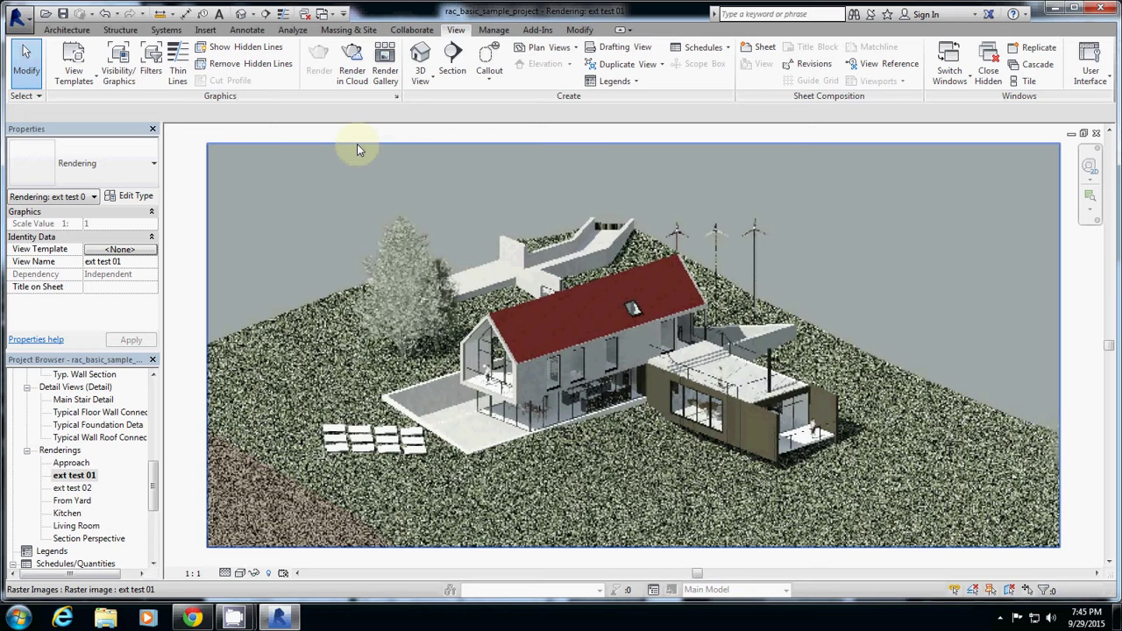
- Clear the selection of the rendered raster image in the view
{"action": "left_click", "coordinate": [335, 125]}
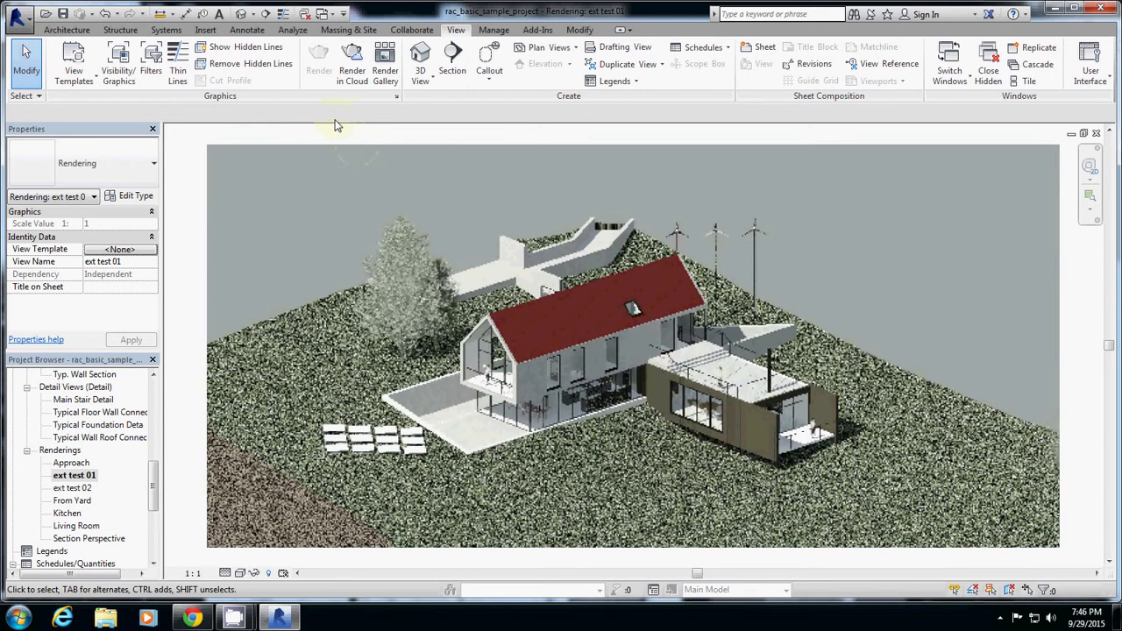
{"action": "left_click", "coordinate": [434, 334]}
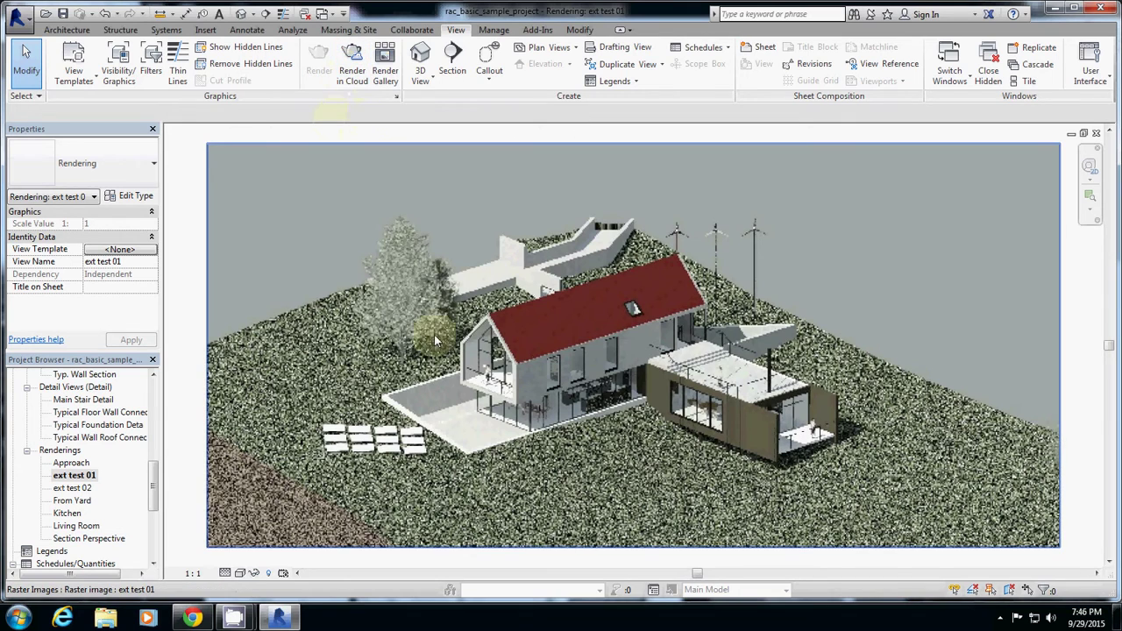
{"action": "left_click", "coordinate": [403, 130]}
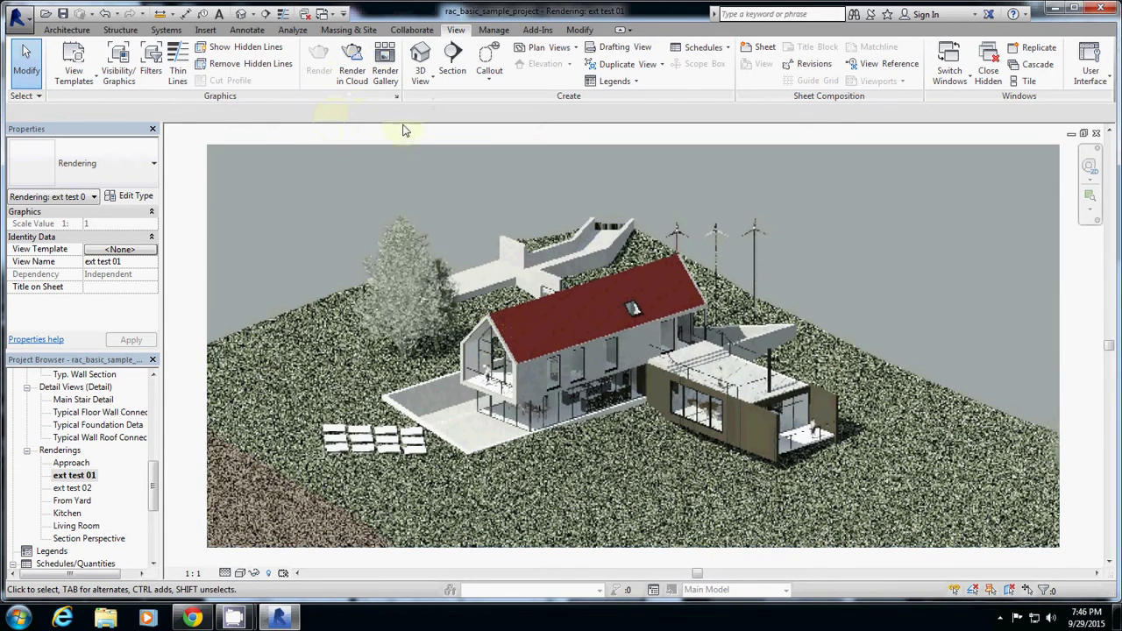
- Start Render in Cloud and sign in with the Autodesk ID and account password
{"action": "left_click", "coordinate": [357, 61]}
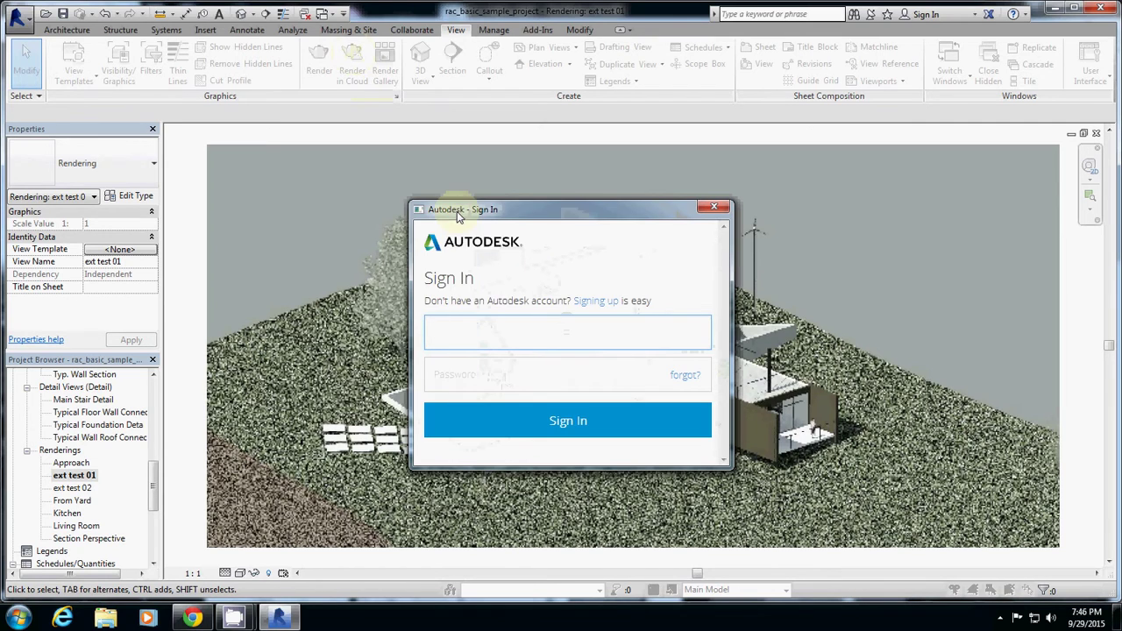
{"action": "left_click_drag", "start_coordinate": [449, 207], "coordinate": [345, 141]}
{"action": "type", "text": "sab"}
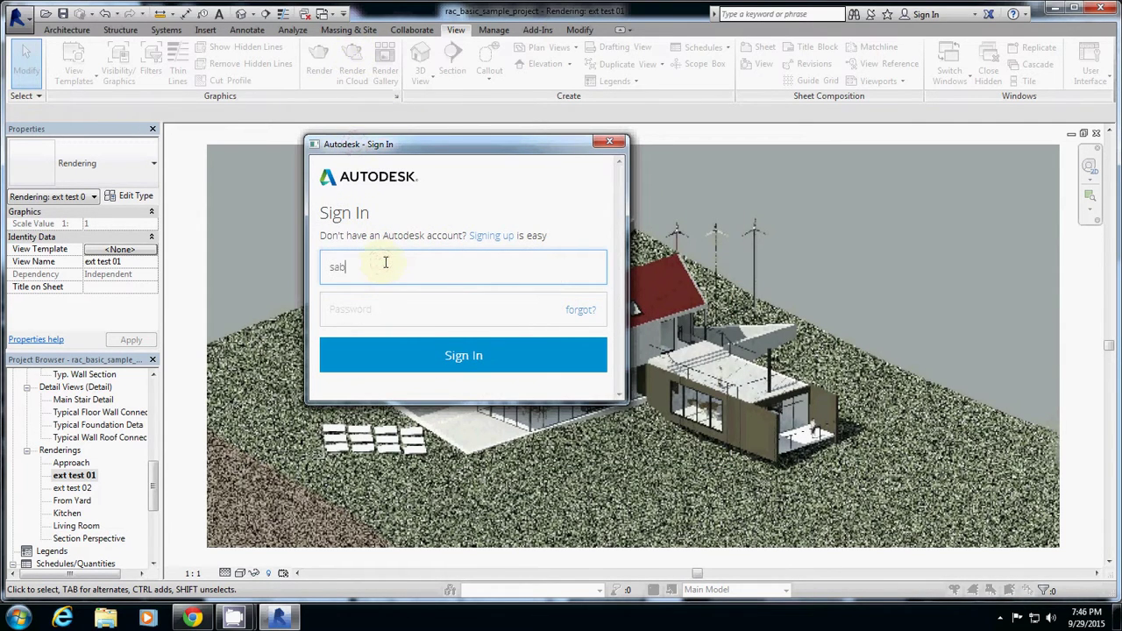
{"action": "type", "text": "ee4b"}
{"action": "left_click", "coordinate": [389, 304]}
{"action": "type", "text": "•••••••"}
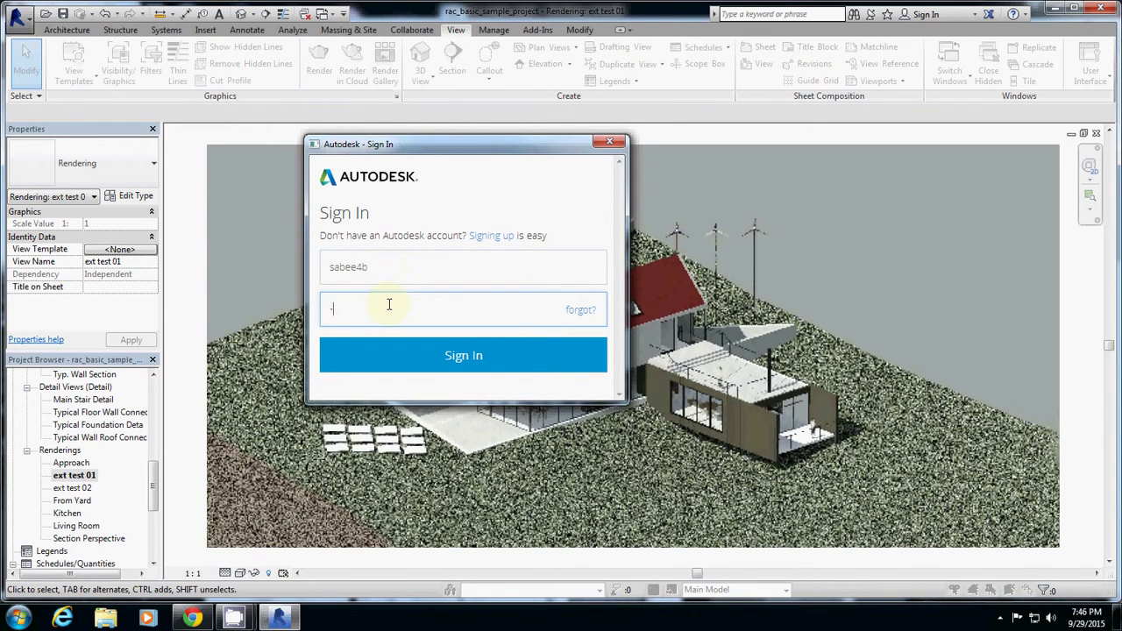
{"action": "type", "text": "••••"}
{"action": "key", "text": "Return"}
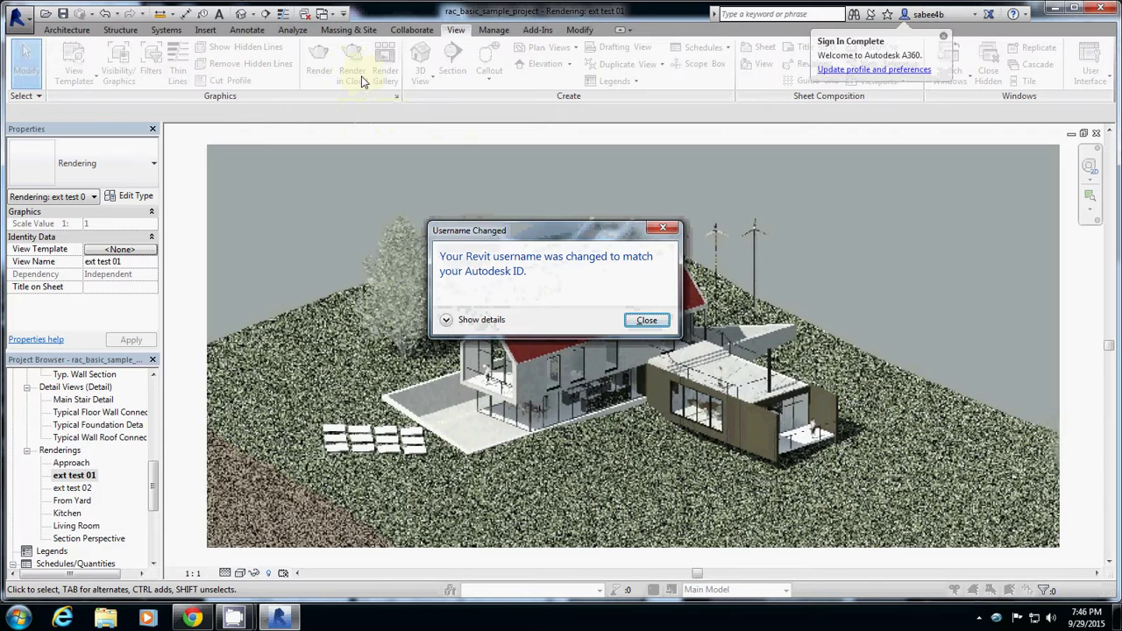
- Dismiss the Username Changed notice and continue past the Render in Cloud welcome screen
{"action": "left_click", "coordinate": [646, 319]}
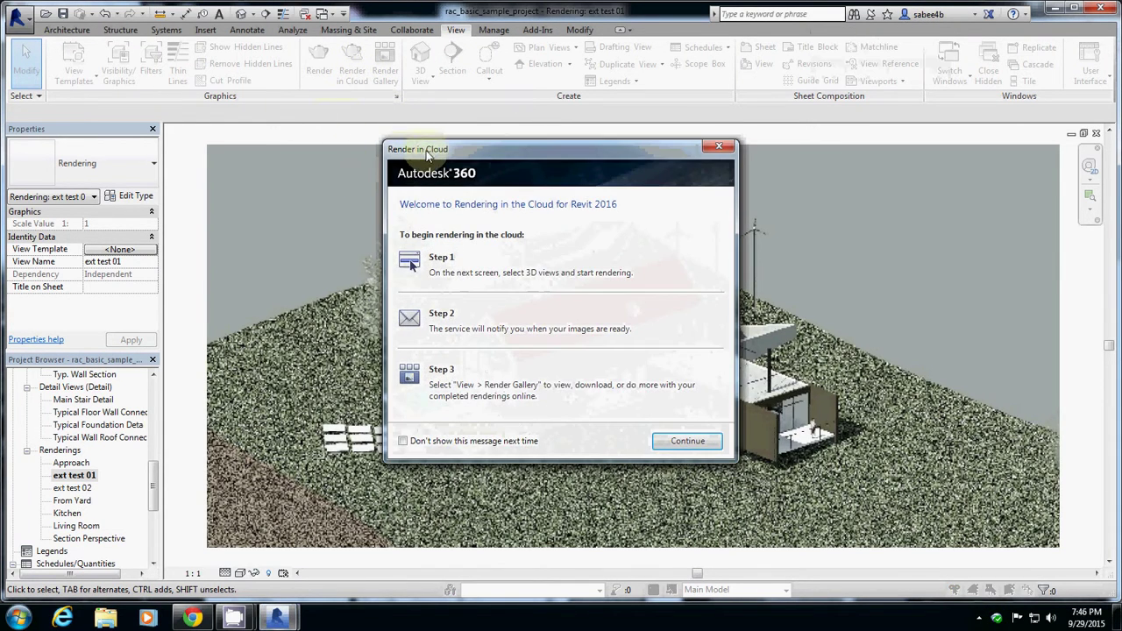
{"action": "left_click_drag", "start_coordinate": [384, 150], "coordinate": [235, 118]}
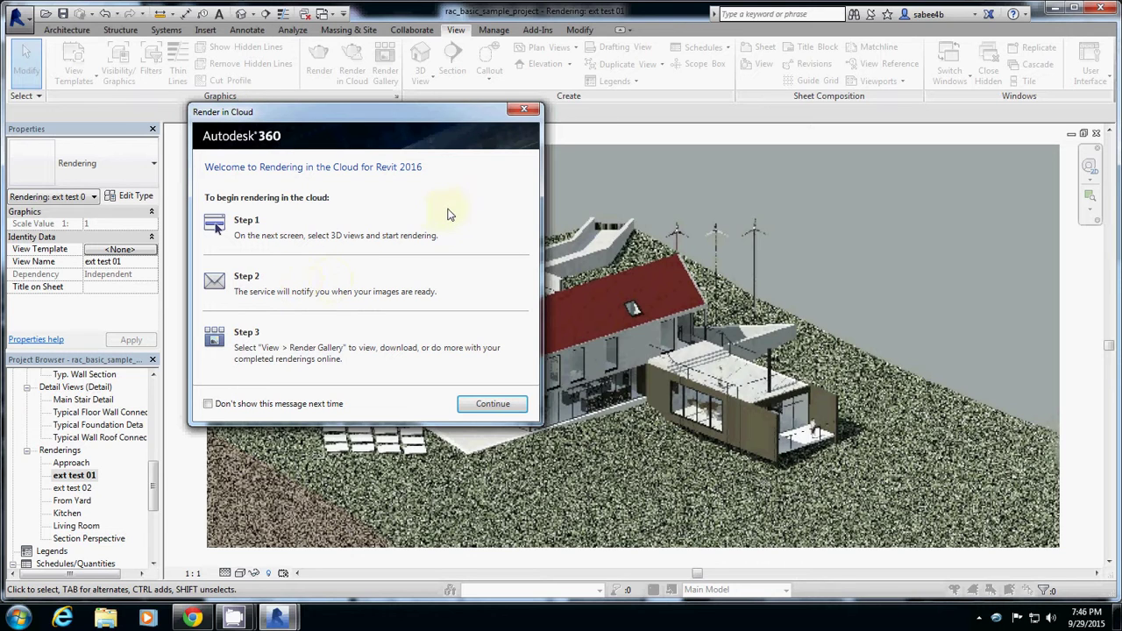
{"action": "left_click", "coordinate": [479, 405]}
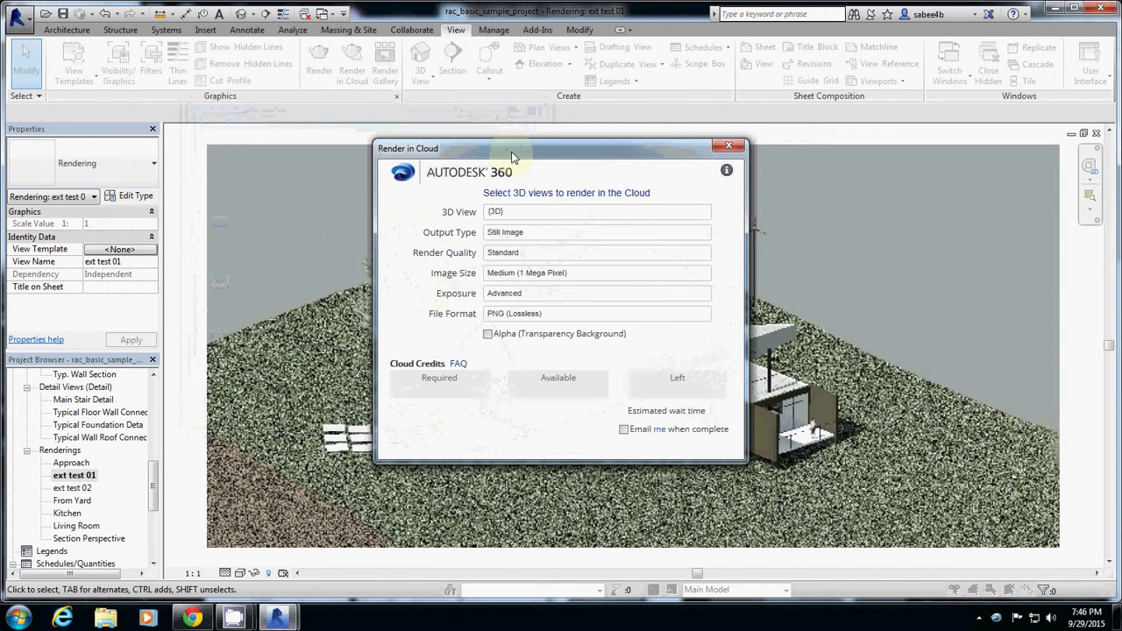
- Keep the (3D) view and Still Image output, and set Render Quality to Final
{"action": "left_click_drag", "start_coordinate": [507, 154], "coordinate": [337, 64]}
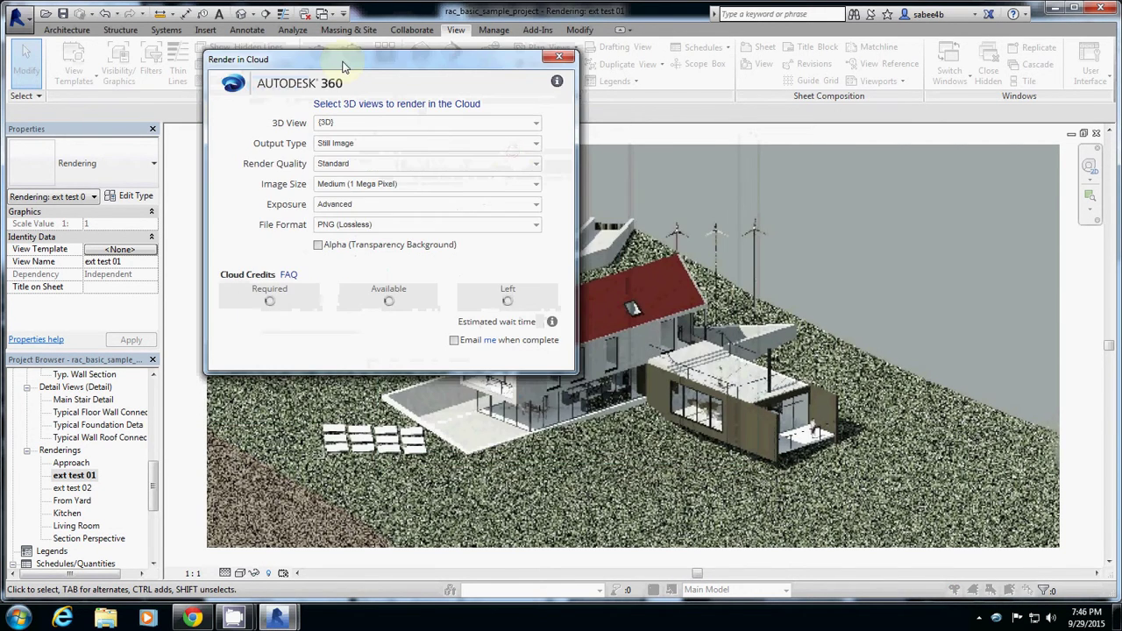
{"action": "left_click", "coordinate": [352, 124]}
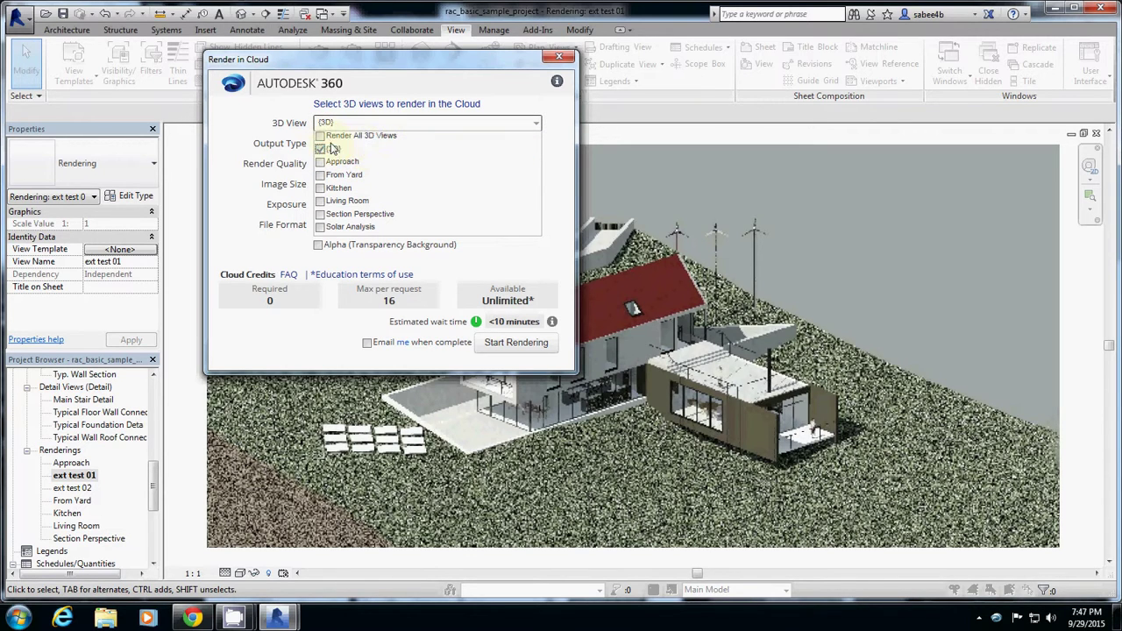
{"action": "left_click", "coordinate": [232, 137]}
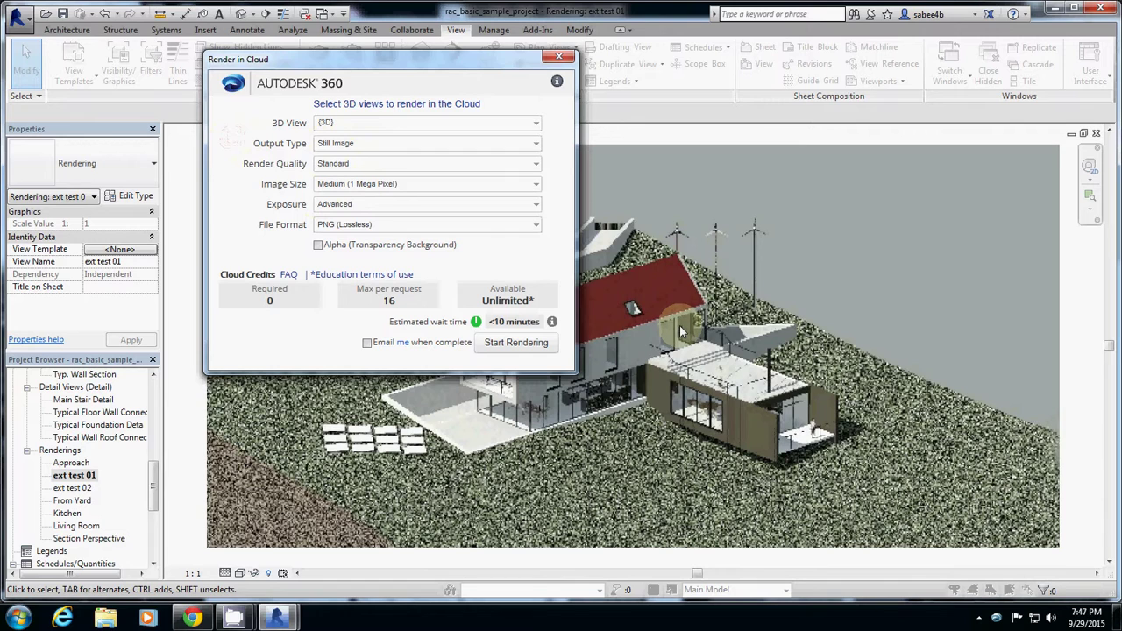
{"action": "left_click", "coordinate": [382, 145]}
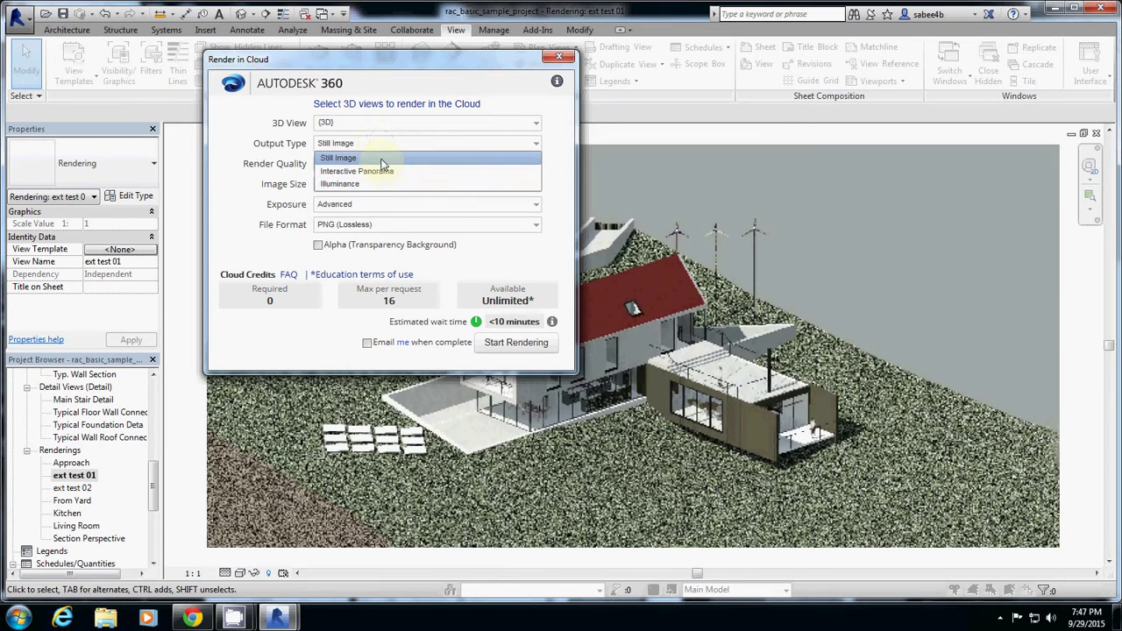
{"action": "left_click", "coordinate": [382, 159]}
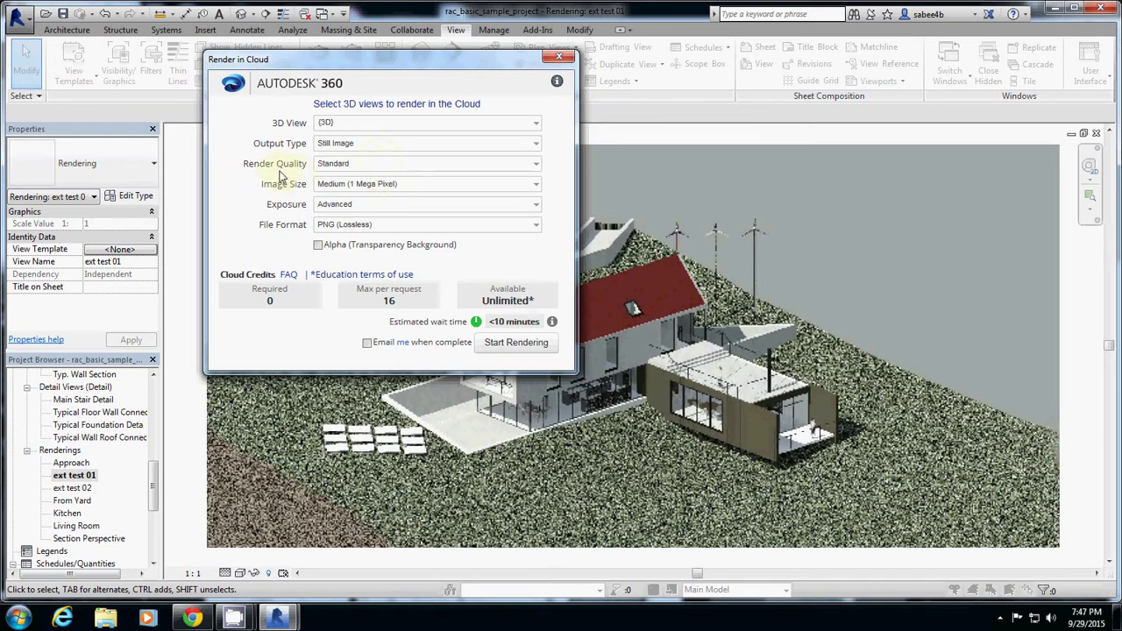
{"action": "left_click", "coordinate": [342, 169]}
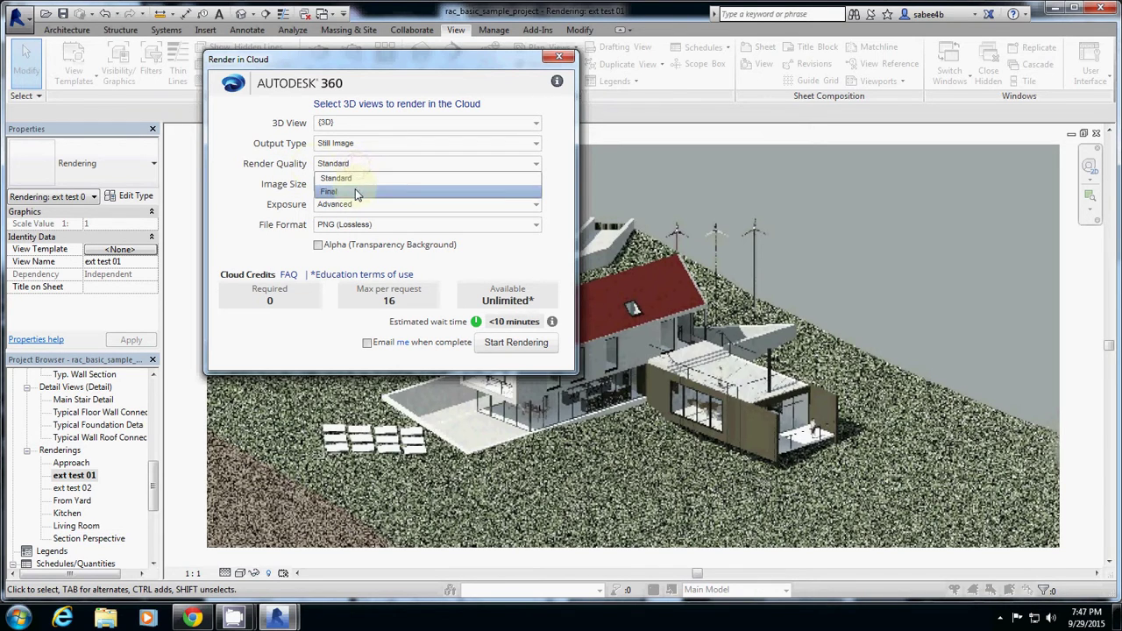
{"action": "left_click", "coordinate": [355, 188]}
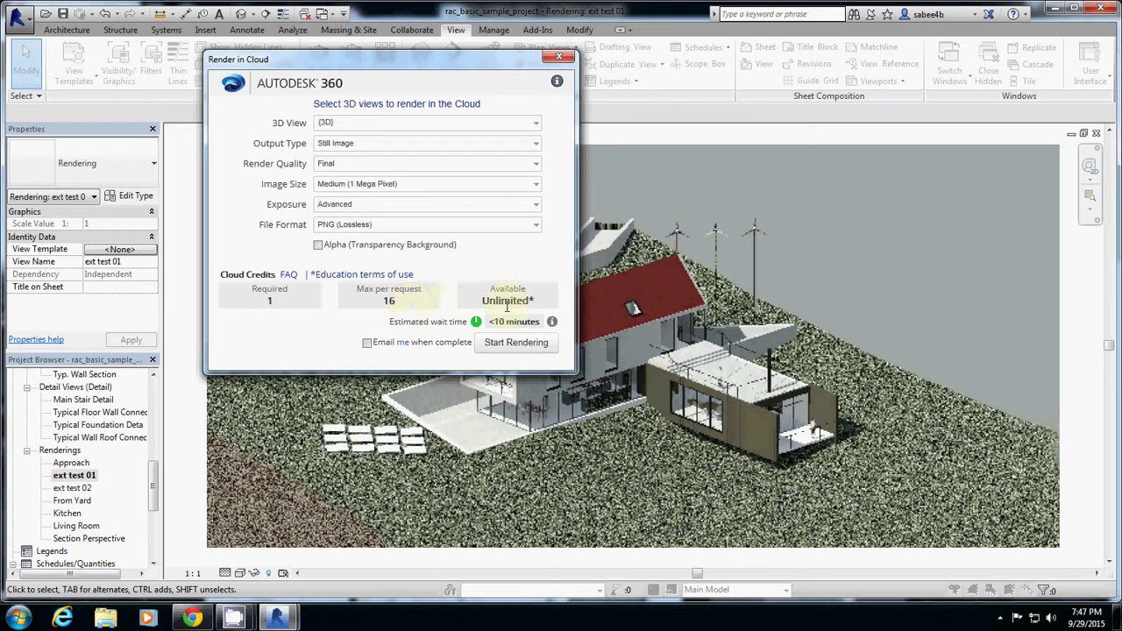
- Return Render Quality to Standard and set Image Size to Large (2.25 Mega Pixel)
{"action": "left_click", "coordinate": [340, 165]}
{"action": "left_click", "coordinate": [337, 177]}
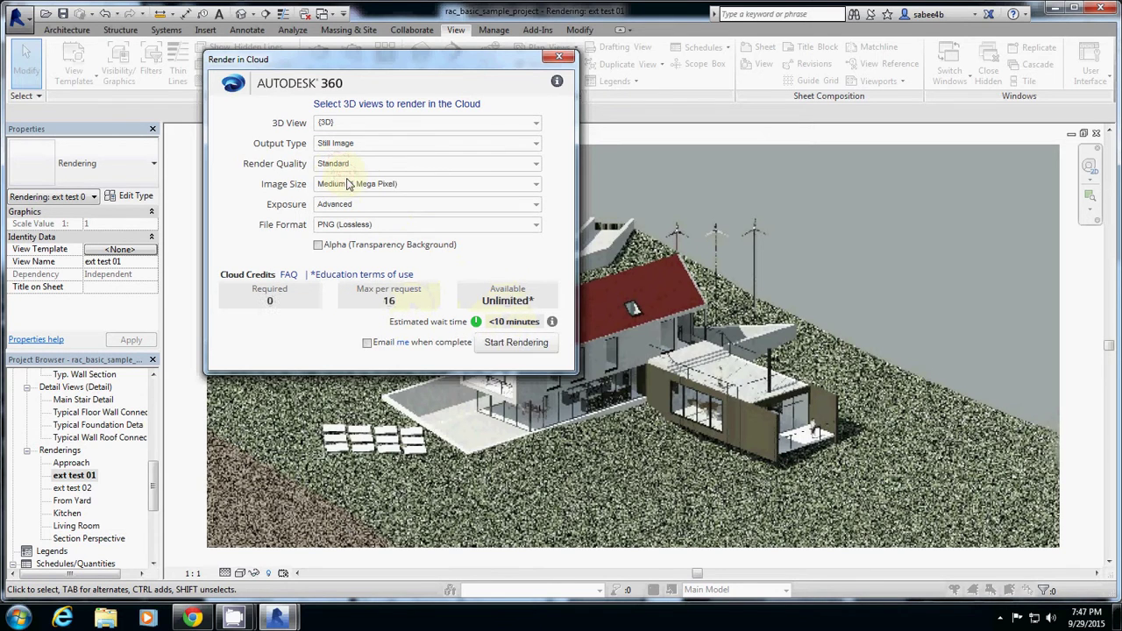
{"action": "left_click", "coordinate": [354, 186]}
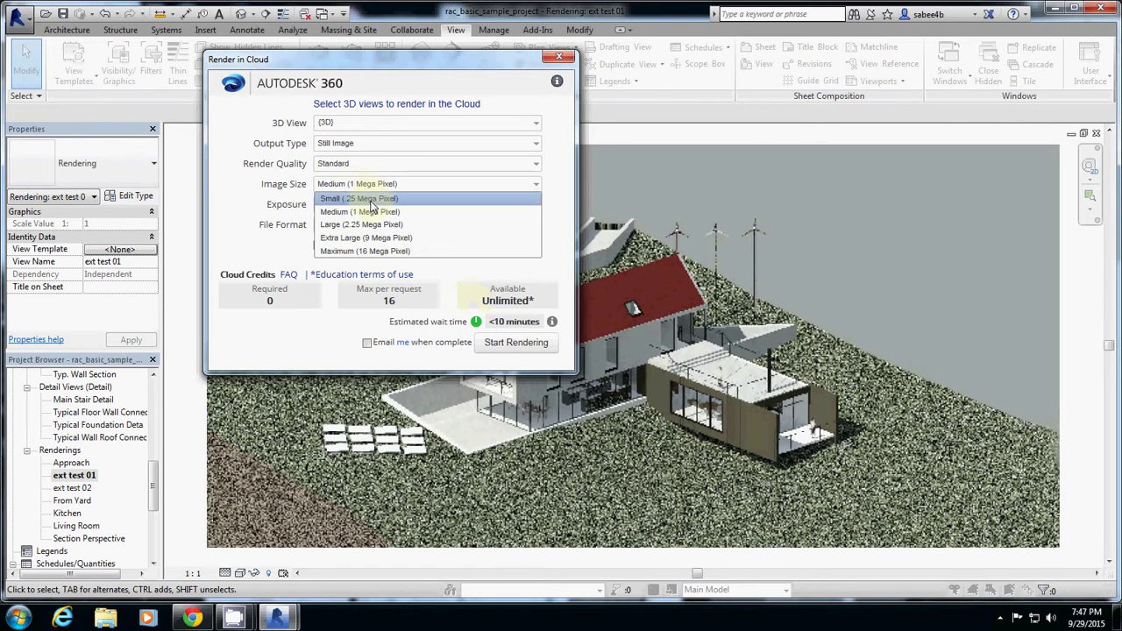
{"action": "left_click", "coordinate": [412, 253]}
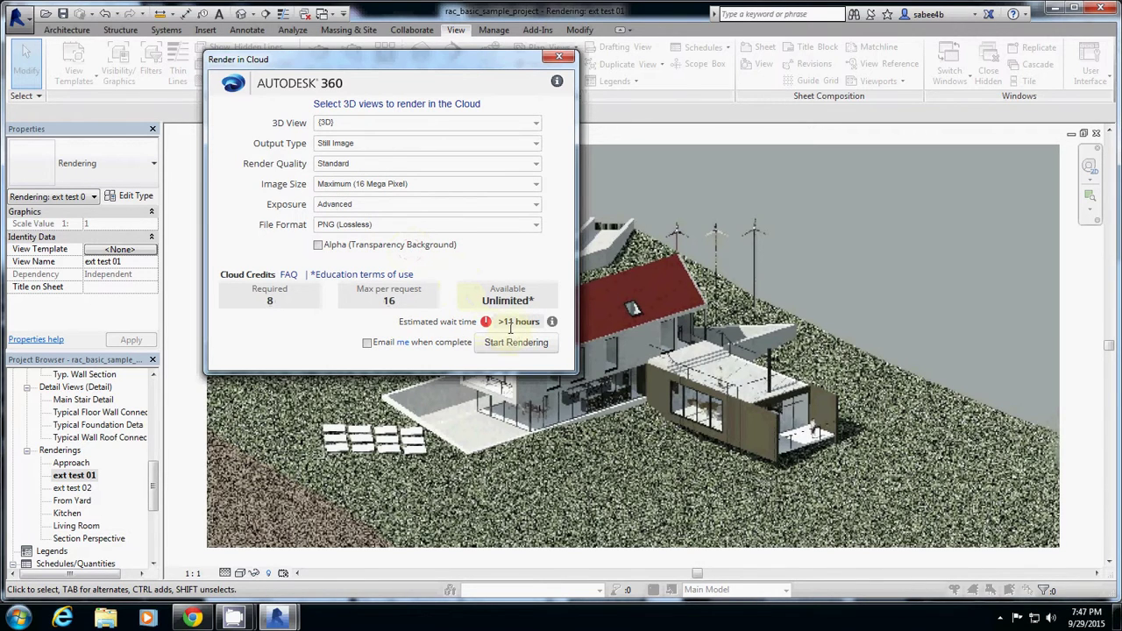
{"action": "left_click", "coordinate": [379, 185]}
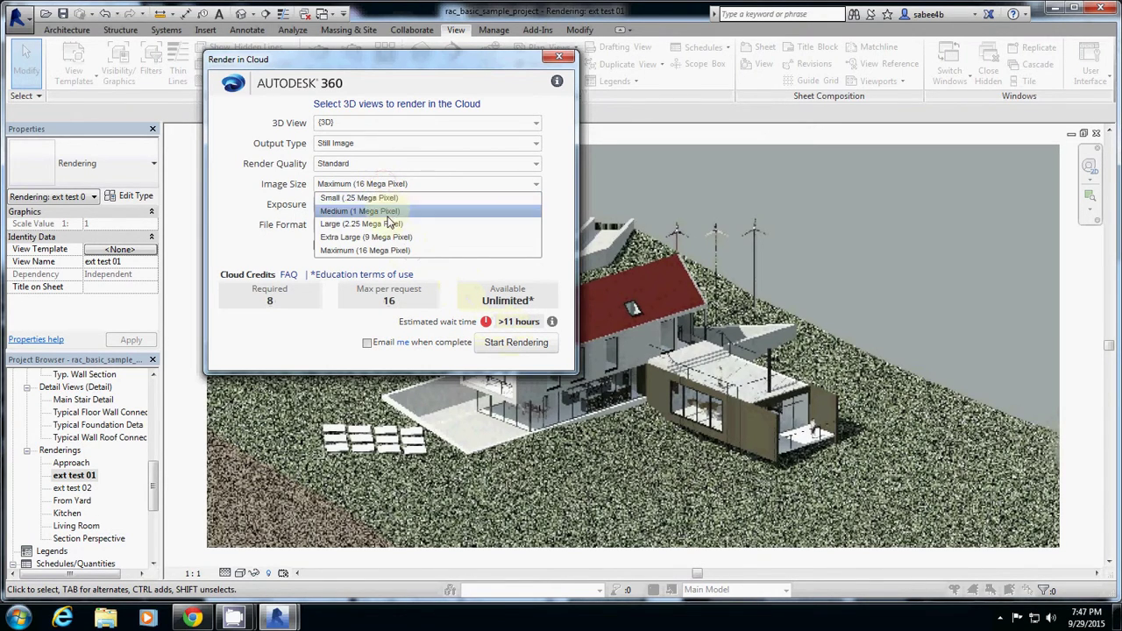
{"action": "left_click", "coordinate": [387, 222]}
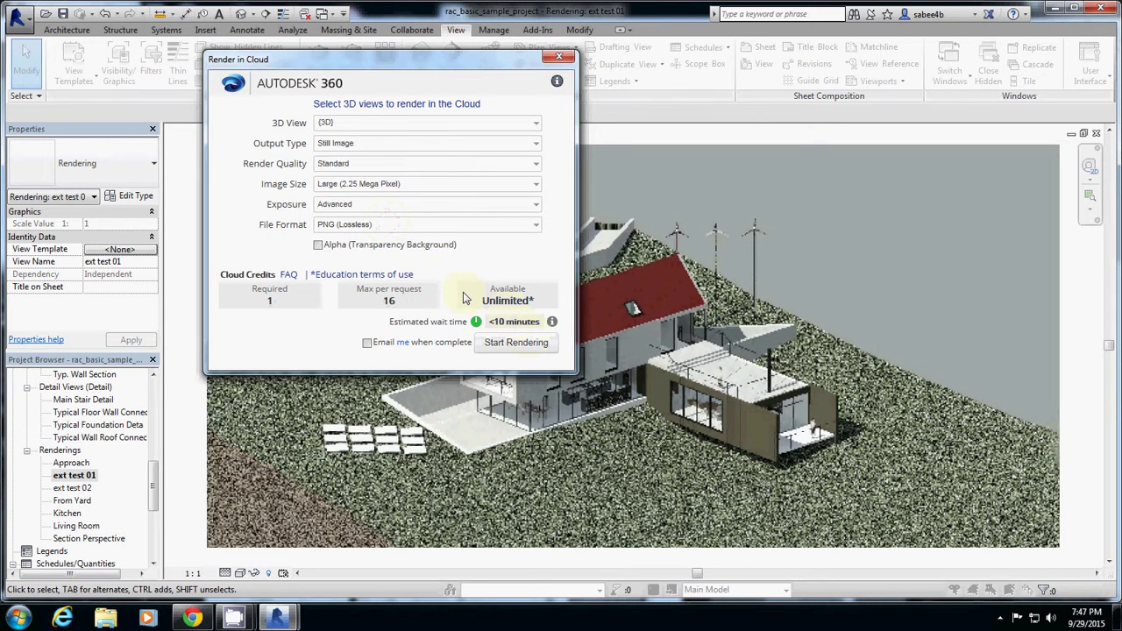
- Set the cloud render File Format to TIFF (Uncompressed)
{"action": "left_click", "coordinate": [353, 226]}
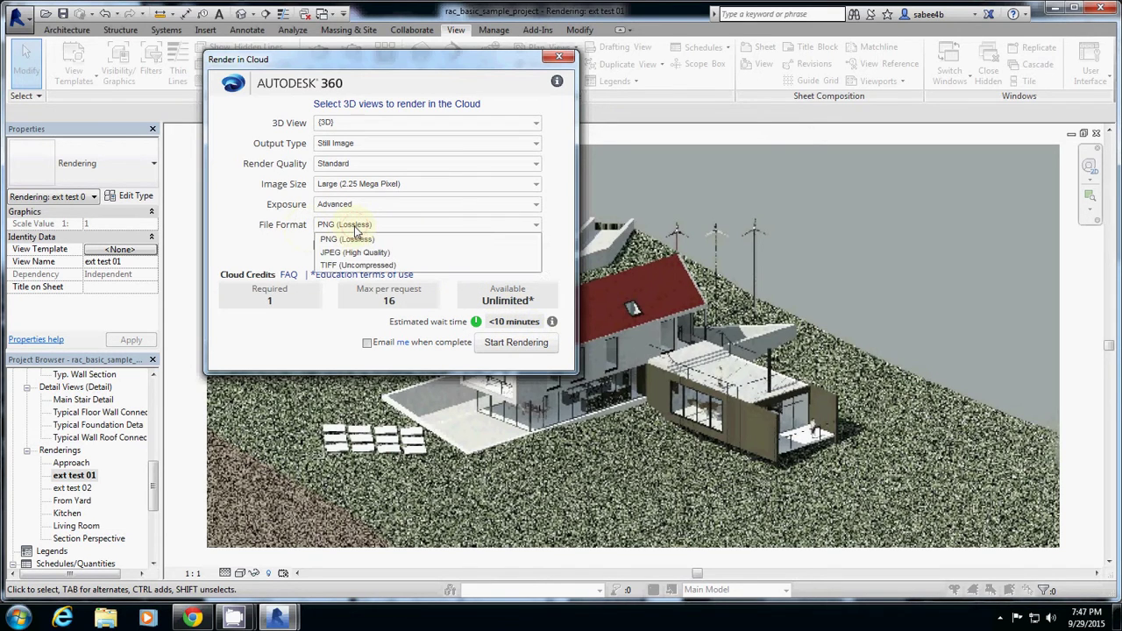
{"action": "left_click", "coordinate": [389, 268]}
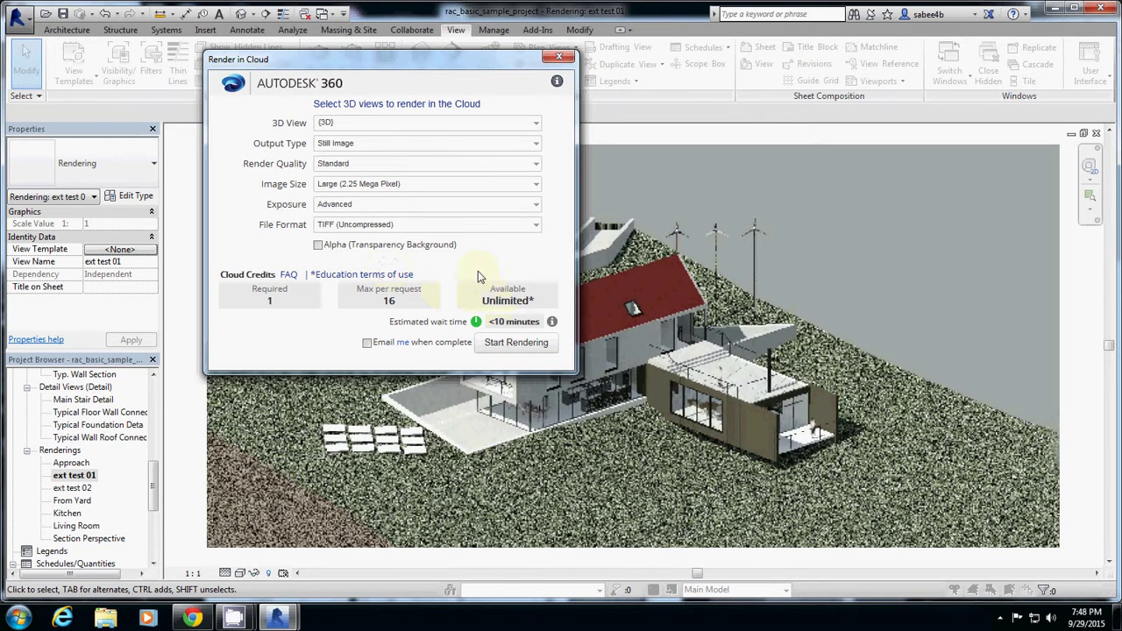
{"action": "left_click", "coordinate": [365, 226]}
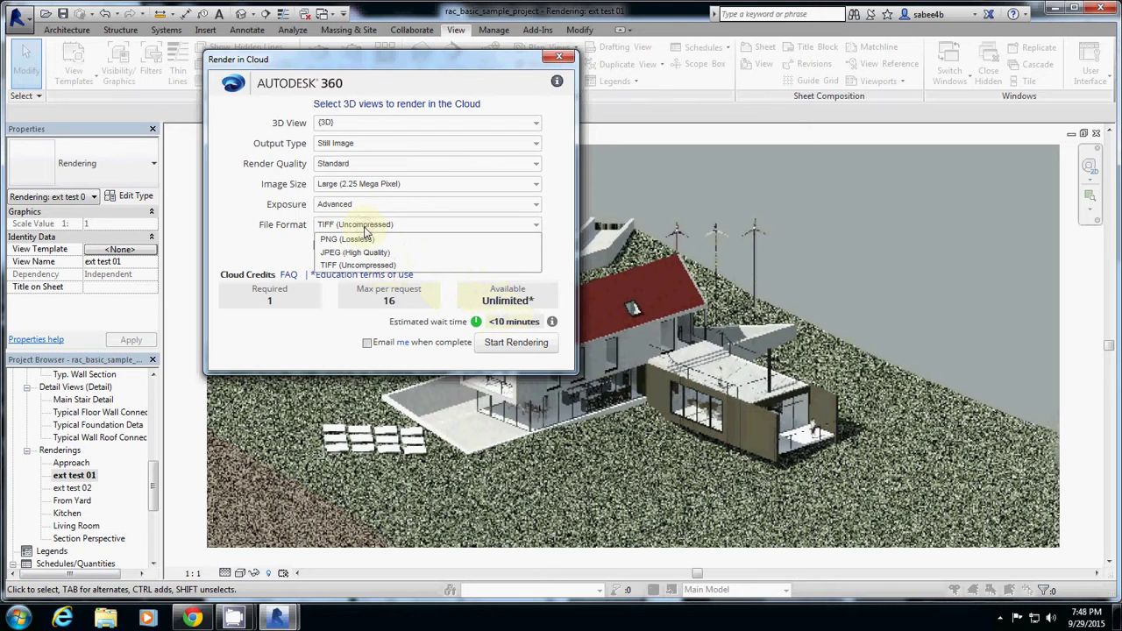
{"action": "left_click", "coordinate": [360, 237]}
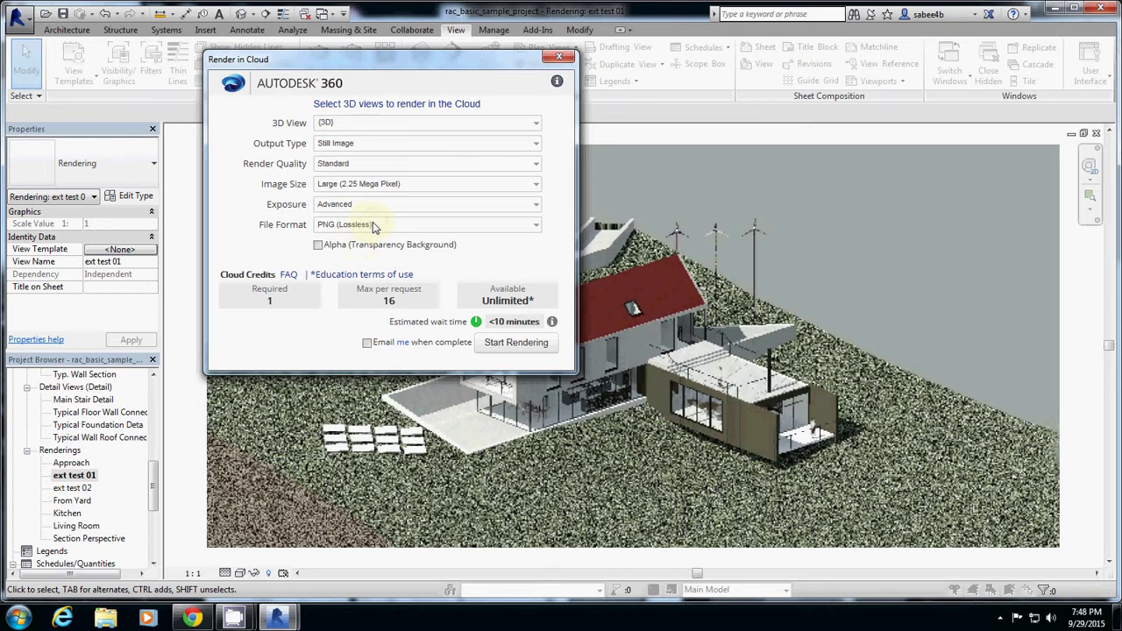
{"action": "left_click", "coordinate": [372, 226]}
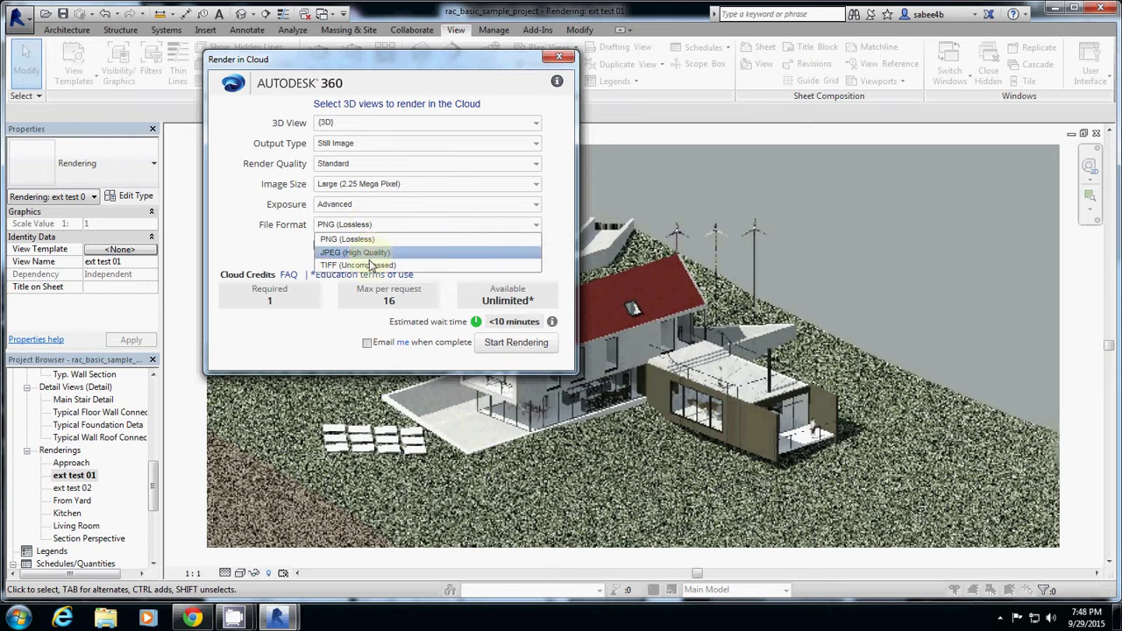
{"action": "left_click", "coordinate": [382, 265]}
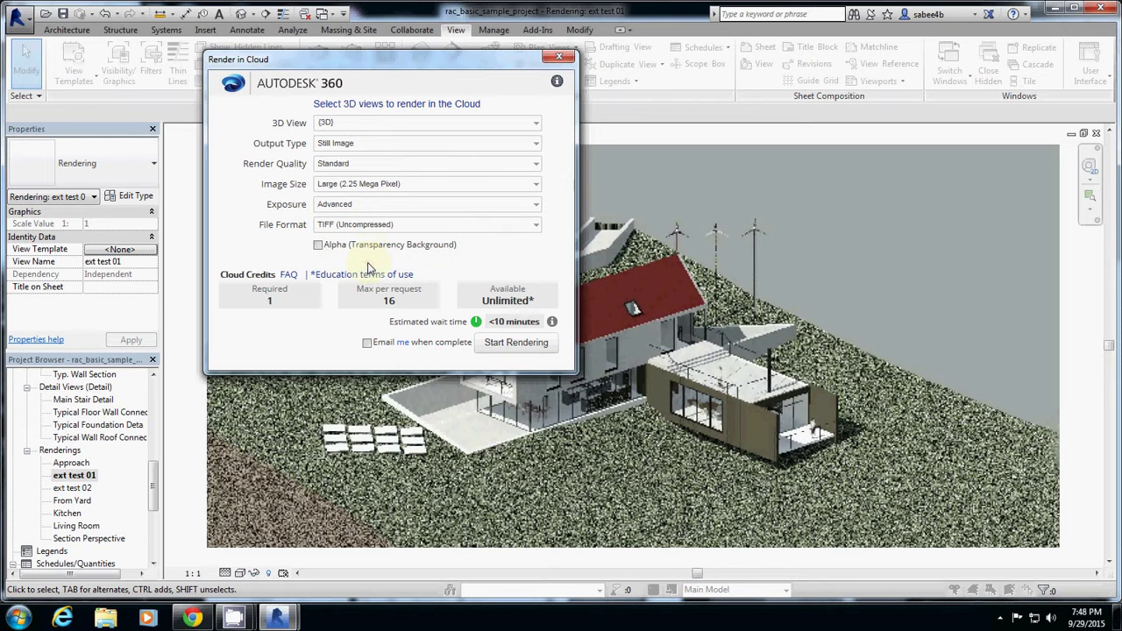
- Enable Alpha (Transparency Background), close the Render in Cloud dialog, and switch to Chrome
{"action": "left_click", "coordinate": [318, 247]}
{"action": "left_click", "coordinate": [559, 56]}
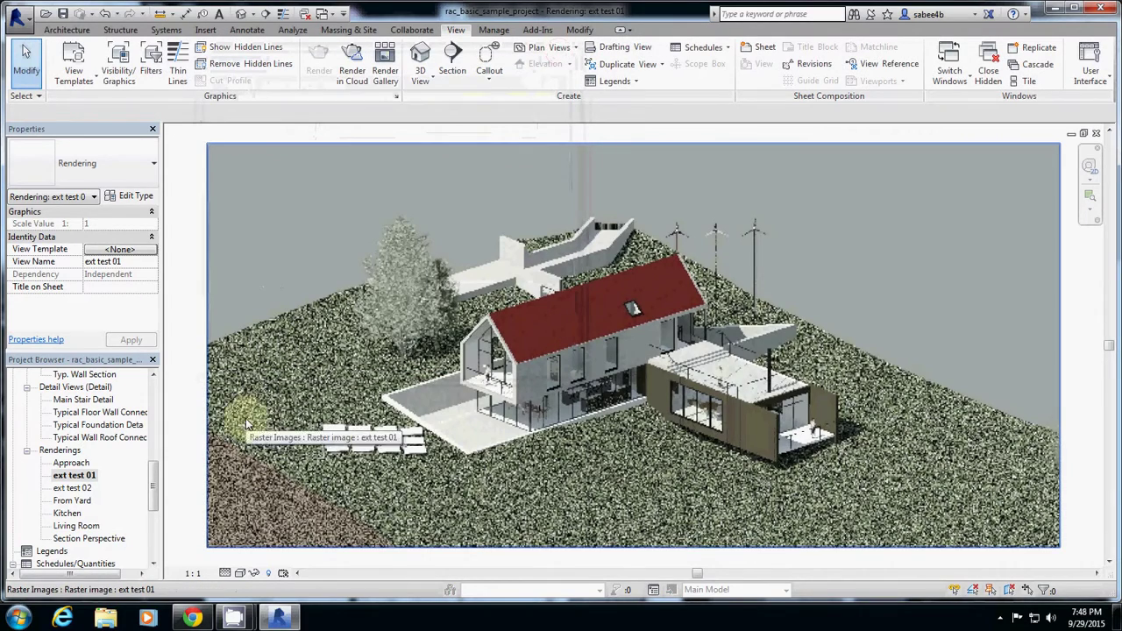
{"action": "left_click", "coordinate": [237, 619]}
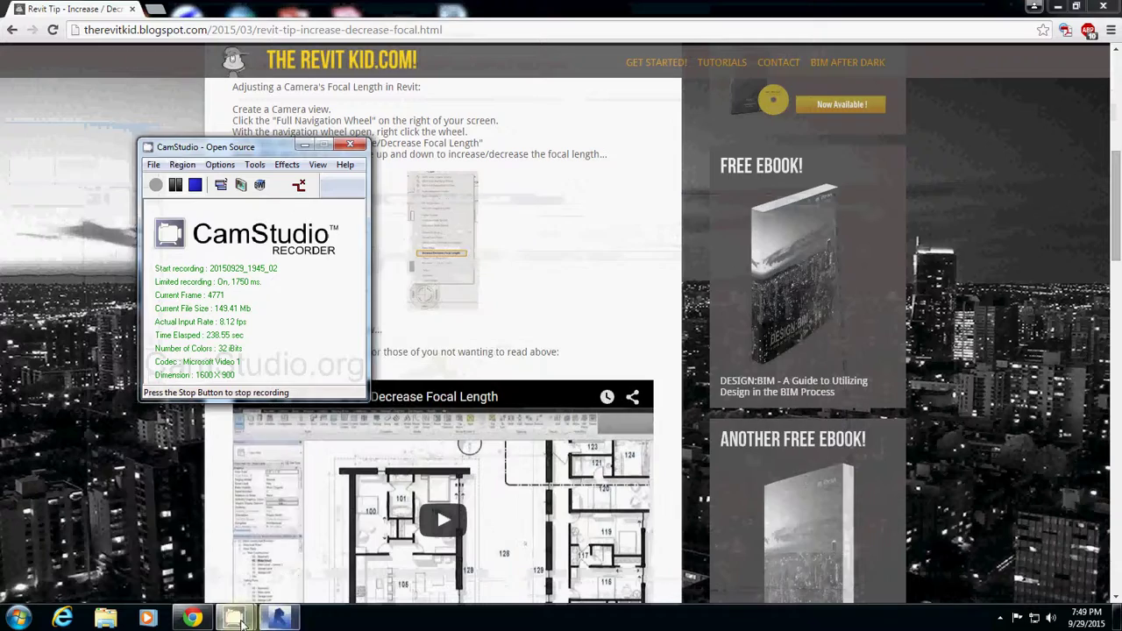